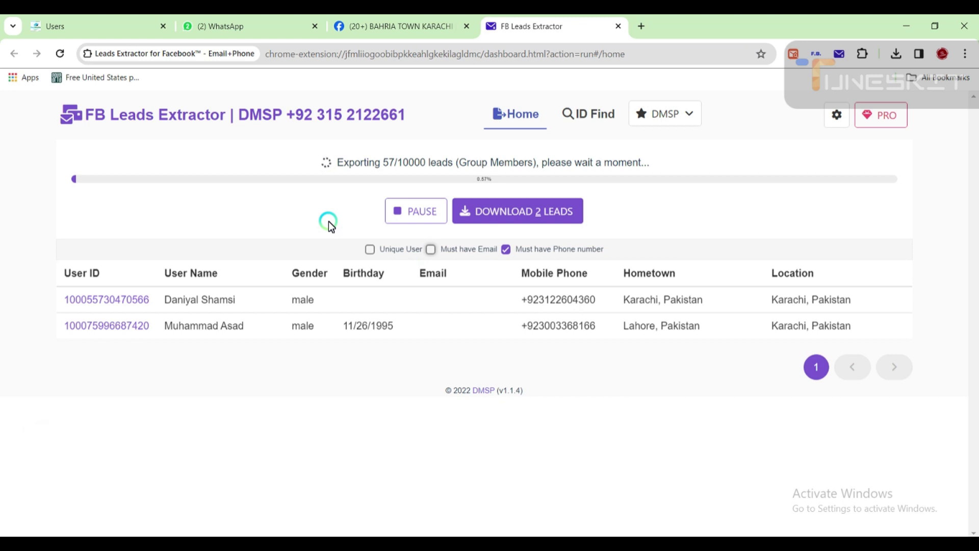
# Step: Toggle the email and phone-number requirements, ending with both filters off so all 57 leads show
pyautogui.click(430, 252)
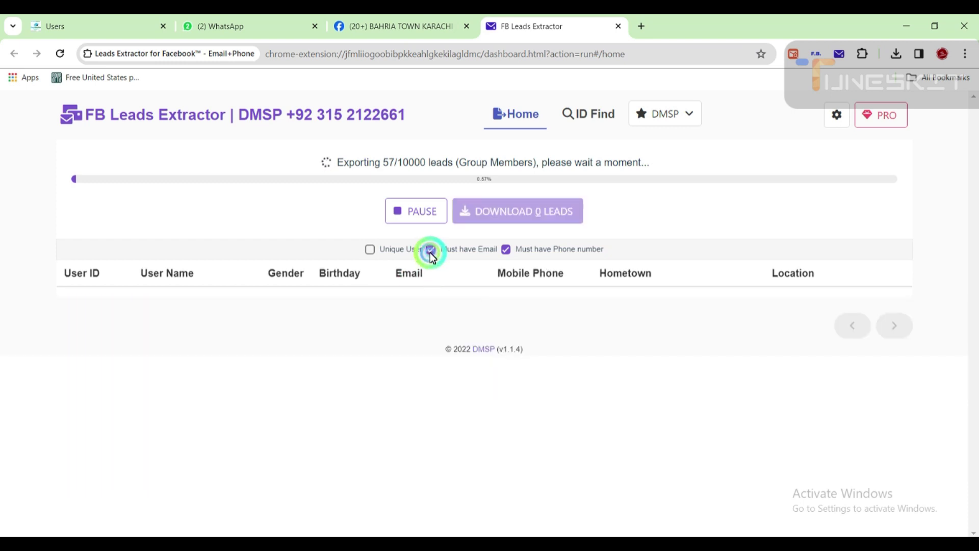
pyautogui.click(509, 253)
pyautogui.click(506, 251)
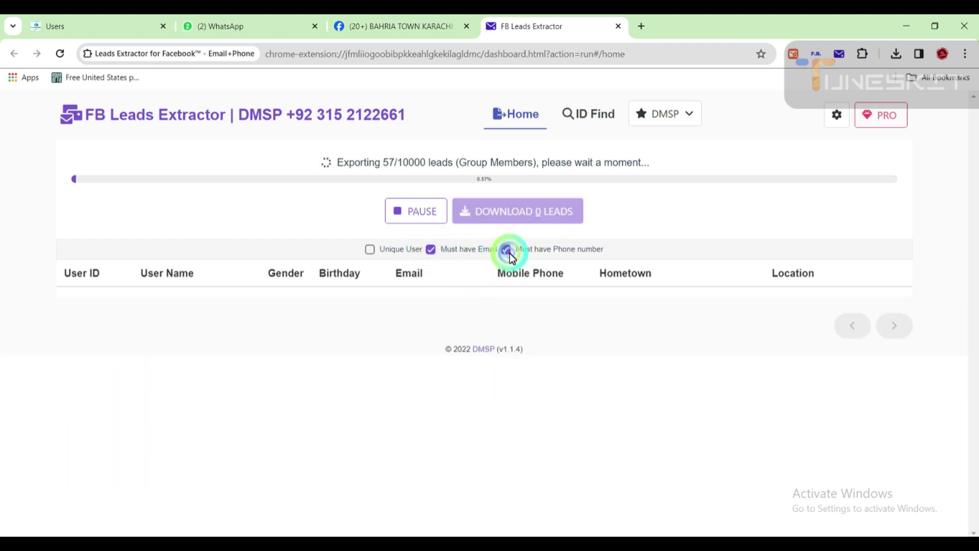
pyautogui.click(432, 251)
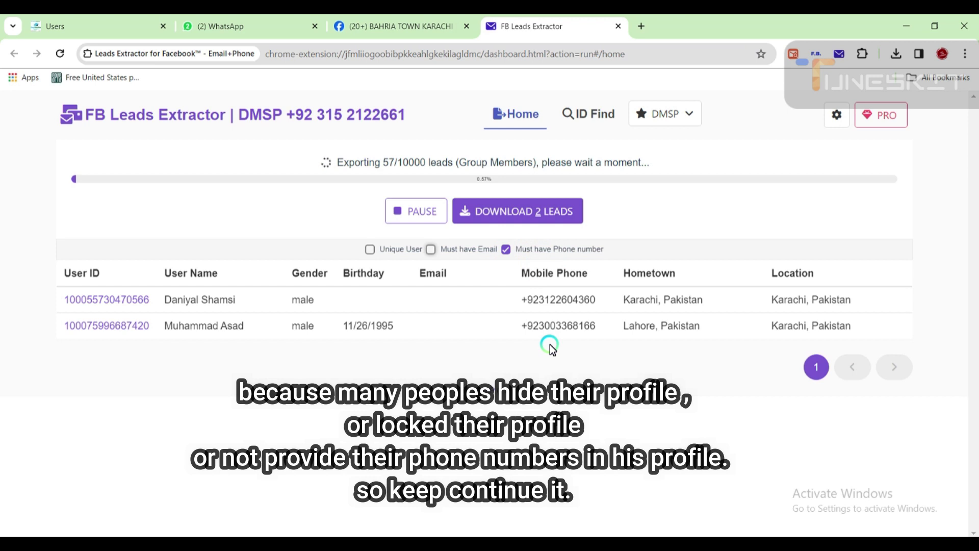
pyautogui.click(506, 248)
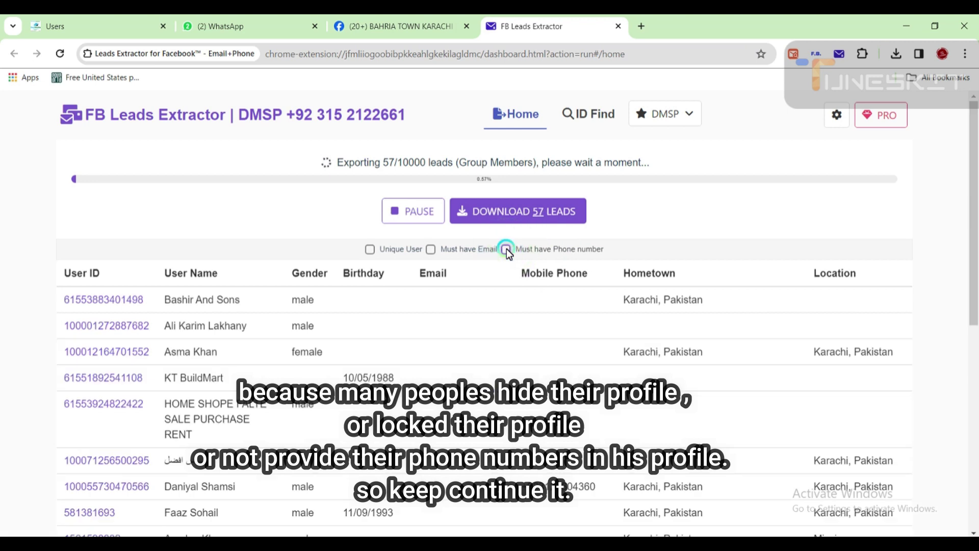
pyautogui.moveTo(974, 229)
pyautogui.mouseDown()
pyautogui.moveTo(973, 387)
pyautogui.moveTo(972, 239)
pyautogui.mouseUp()
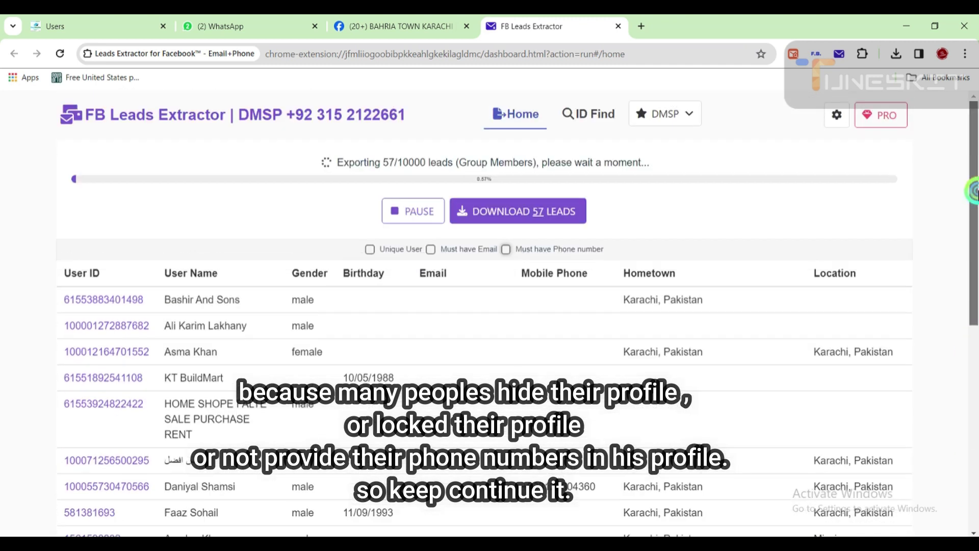
# Step: Require a phone number again so only the three leads with mobile numbers remain
pyautogui.click(505, 248)
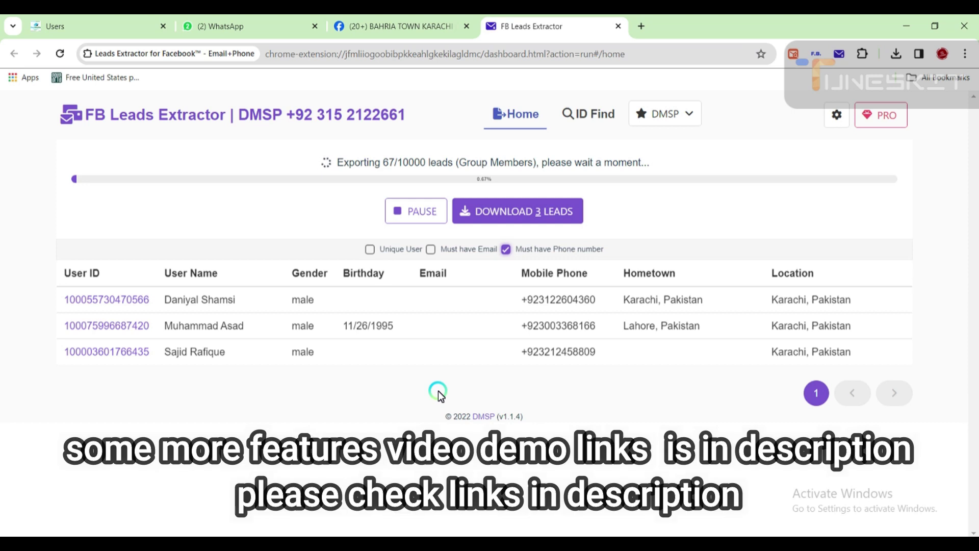
pyautogui.click(844, 57)
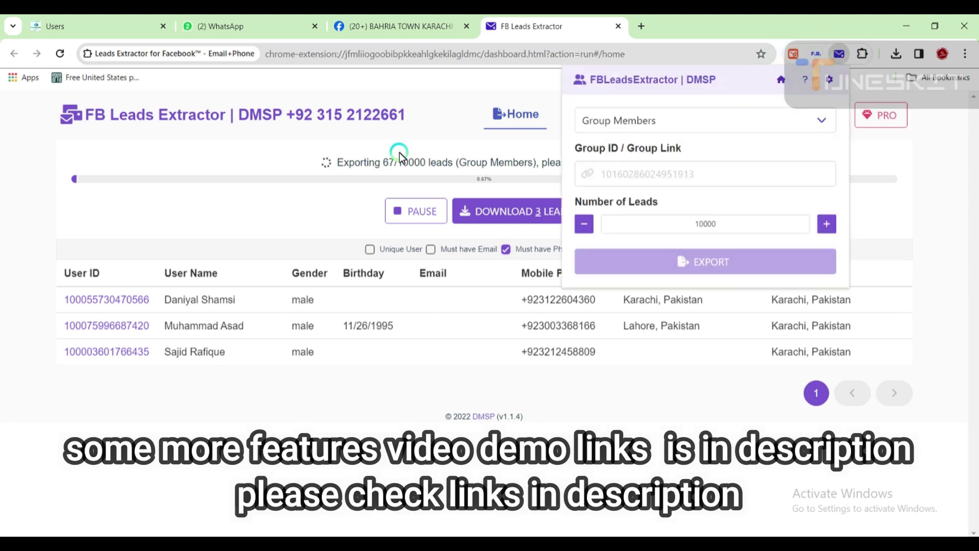
pyautogui.click(704, 117)
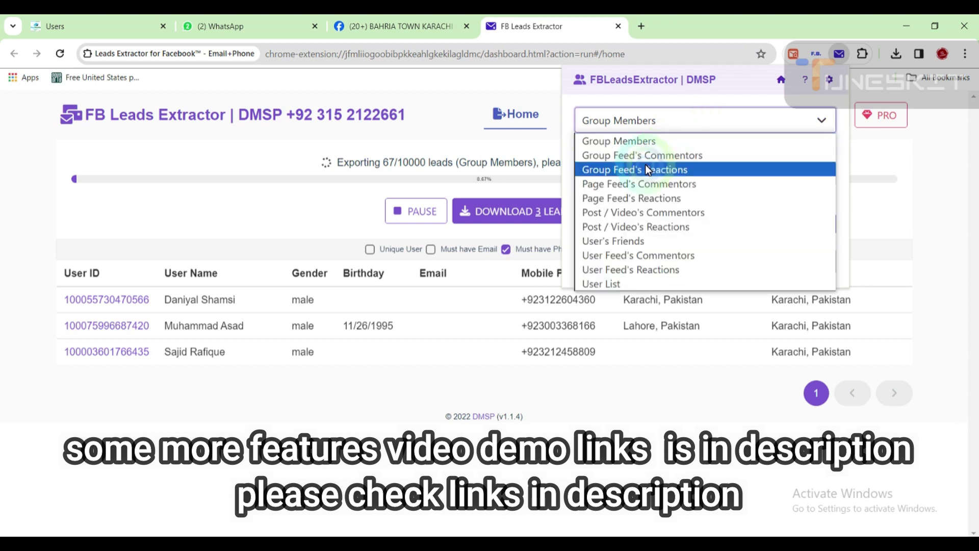
pyautogui.click(596, 206)
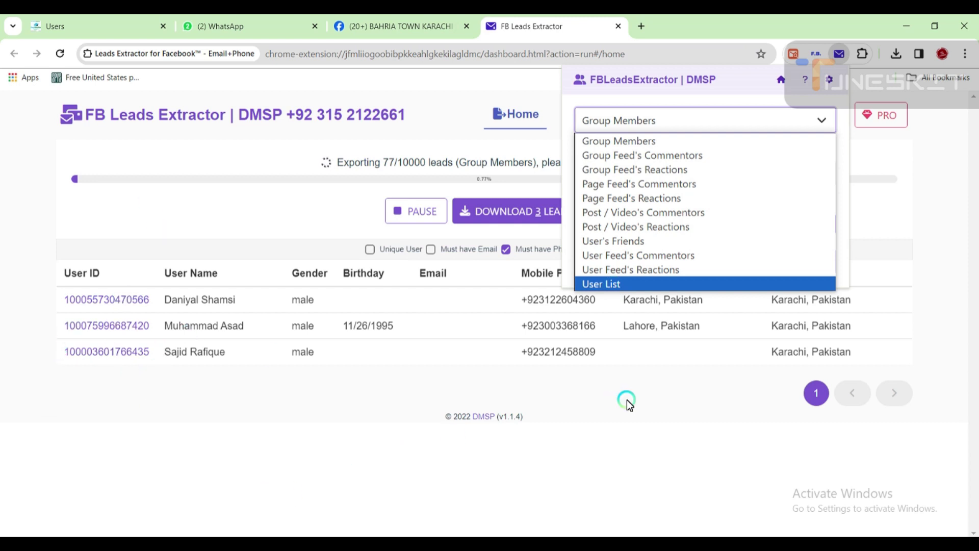
pyautogui.click(946, 197)
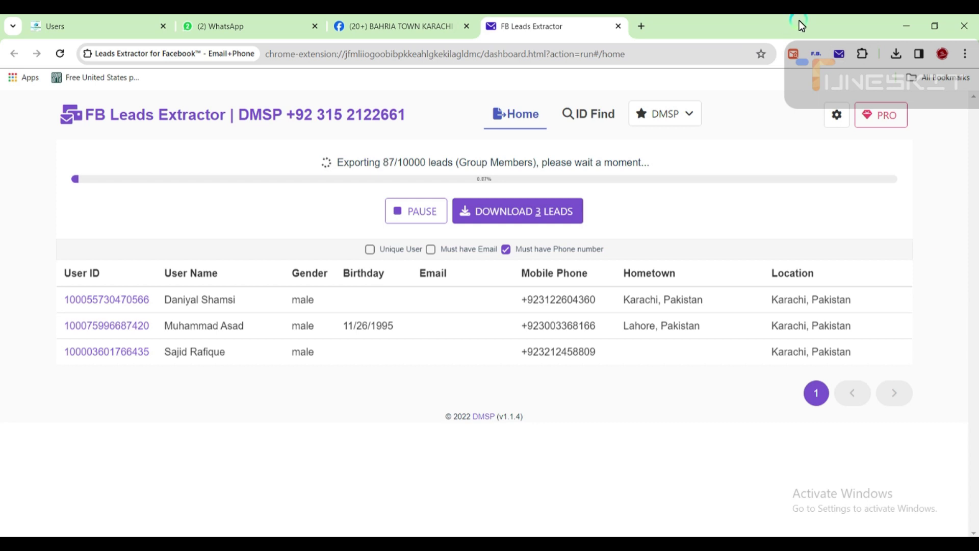
pyautogui.click(840, 52)
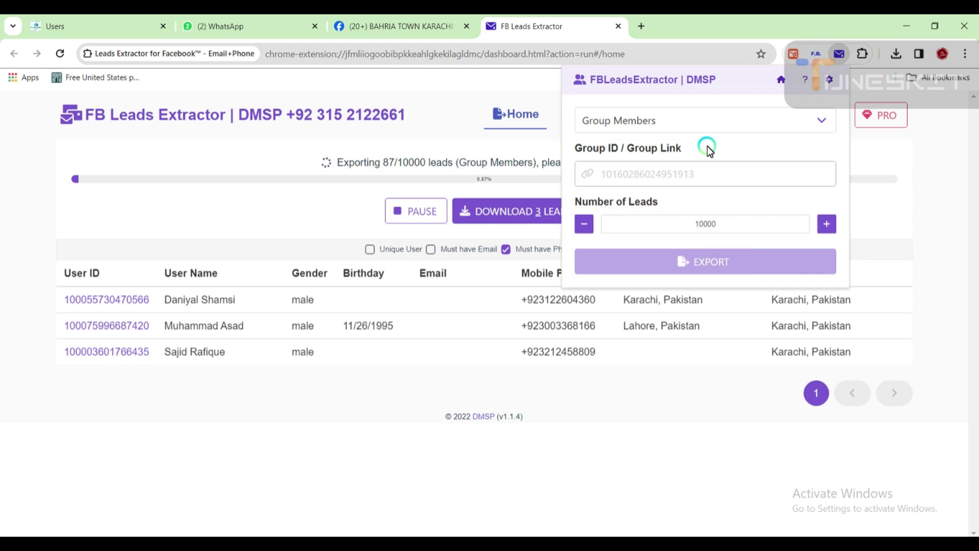
pyautogui.click(710, 123)
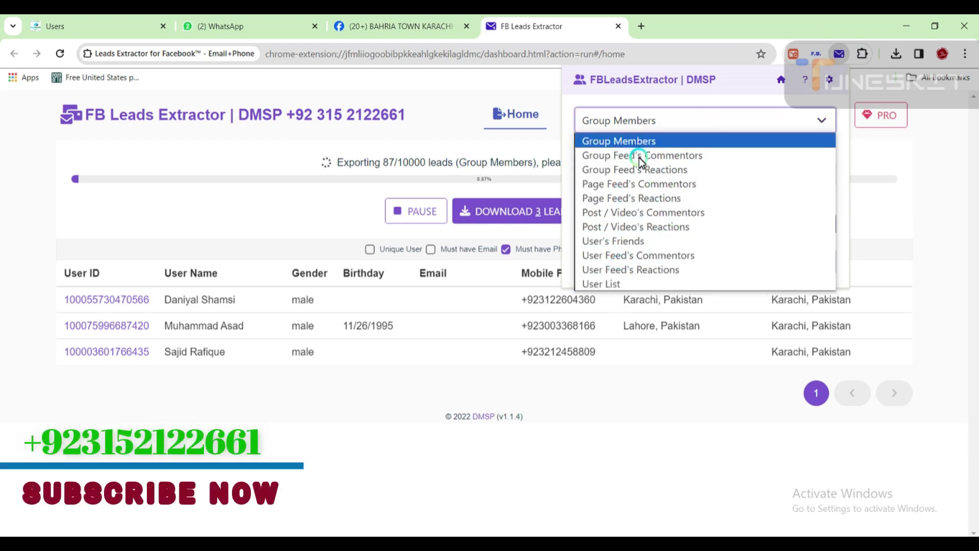
pyautogui.click(936, 229)
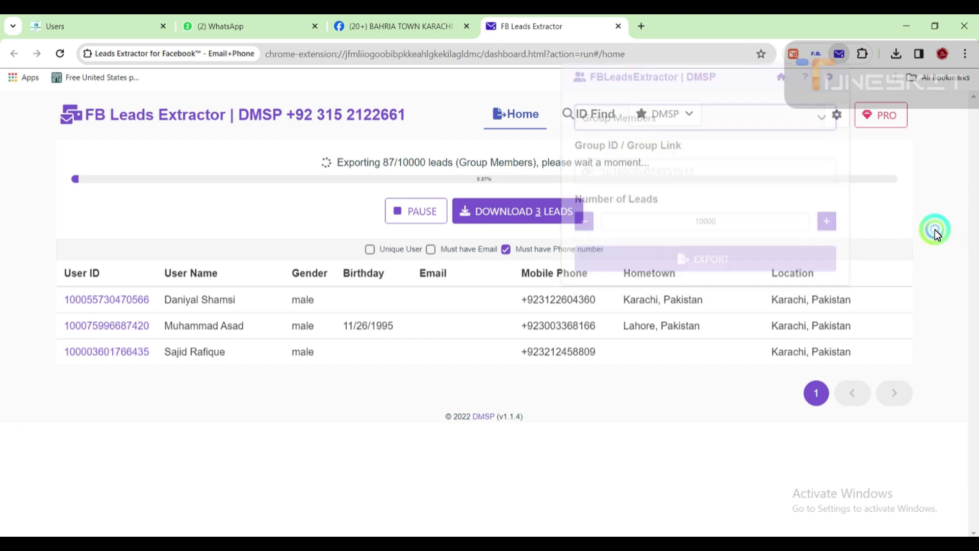